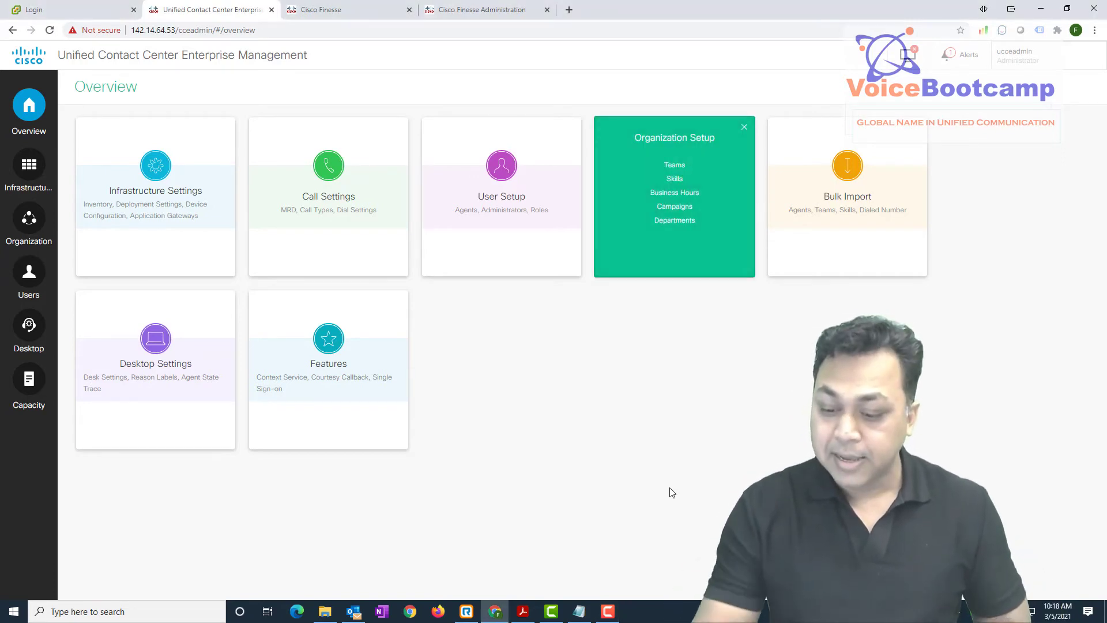
Step: Create a Boolean skill attribute 'Certified' with default value False and save it
{"action": "left_click", "coordinate": [675, 178]}
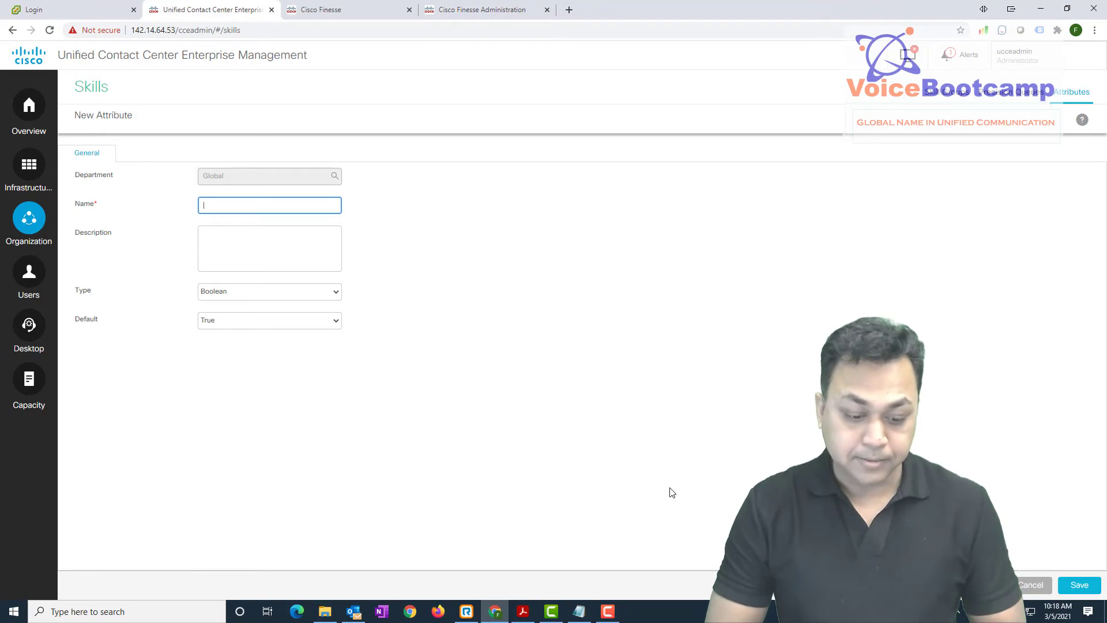
{"action": "type", "text": "Certified"}
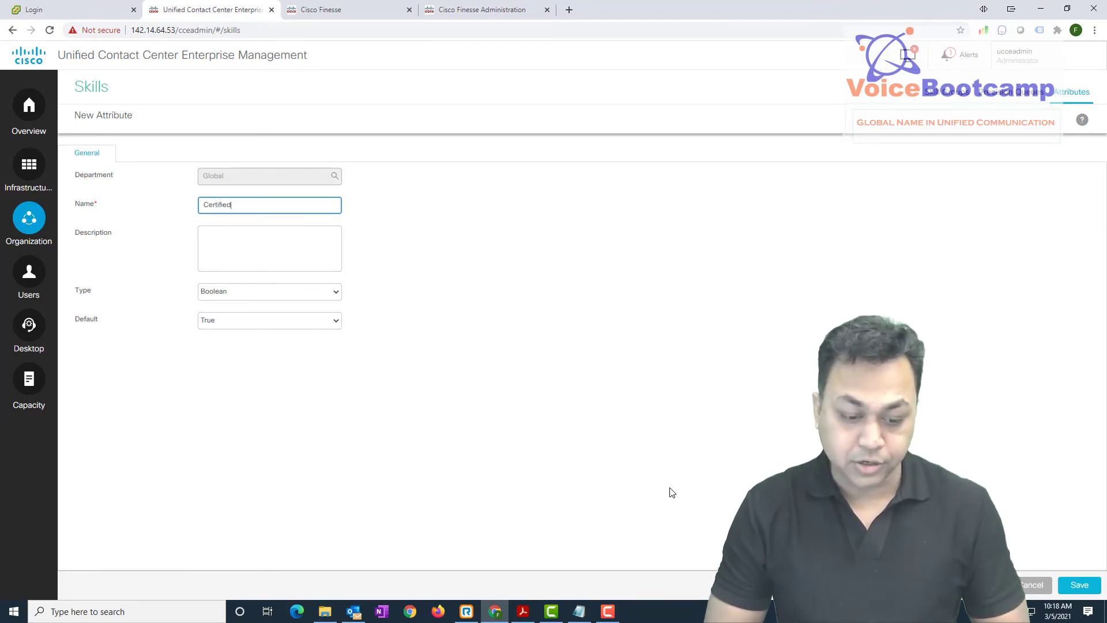
{"action": "key", "text": "Tab"}
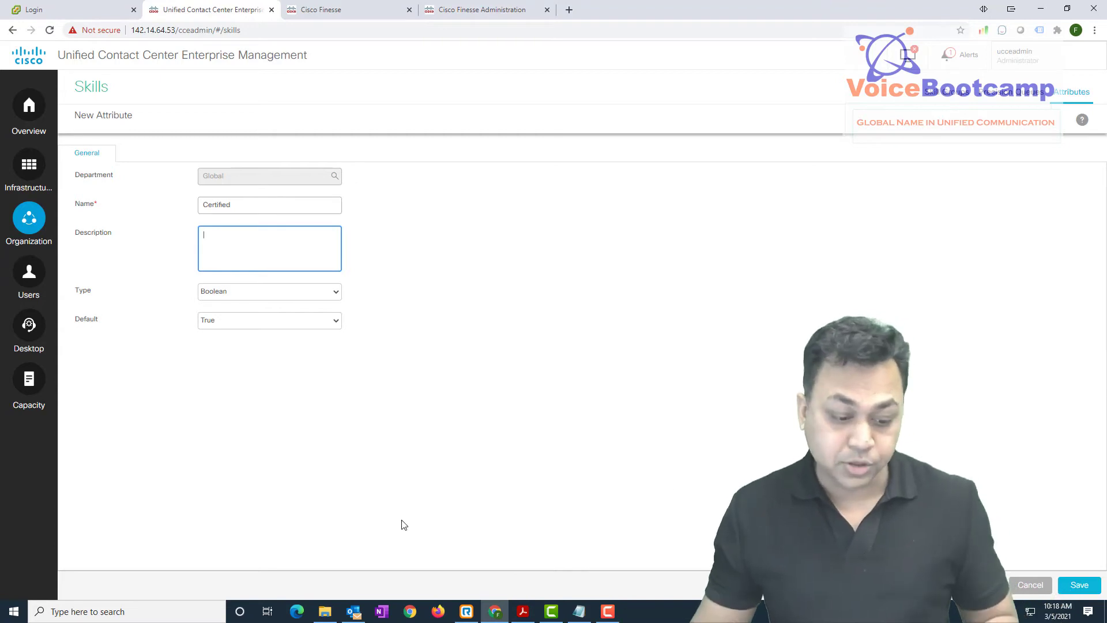
{"action": "left_click", "coordinate": [242, 321]}
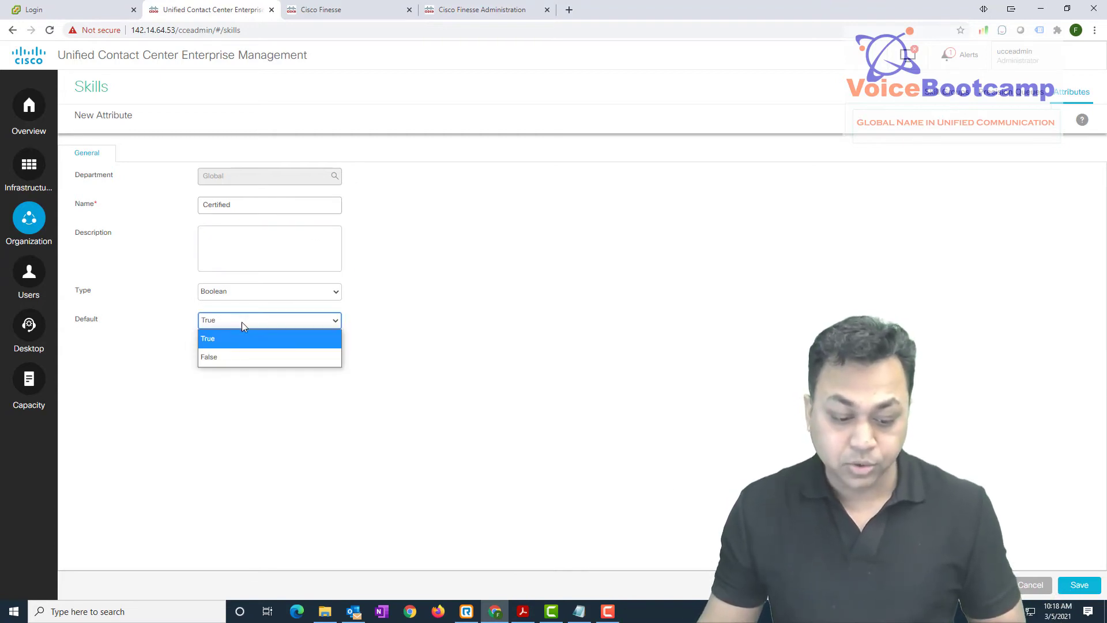
{"action": "left_click", "coordinate": [230, 353]}
{"action": "left_click", "coordinate": [1079, 585]}
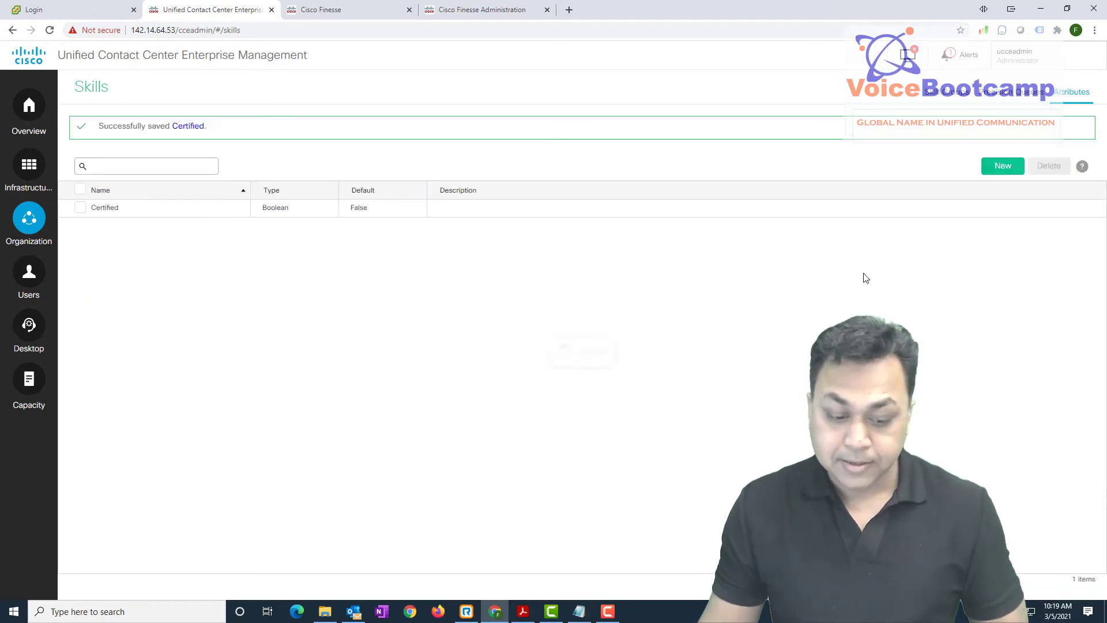
Step: Add a Boolean attribute named 'IsLocatedInToronto' (replacing 'Location'), default True, and save it
{"action": "left_click", "coordinate": [1005, 172]}
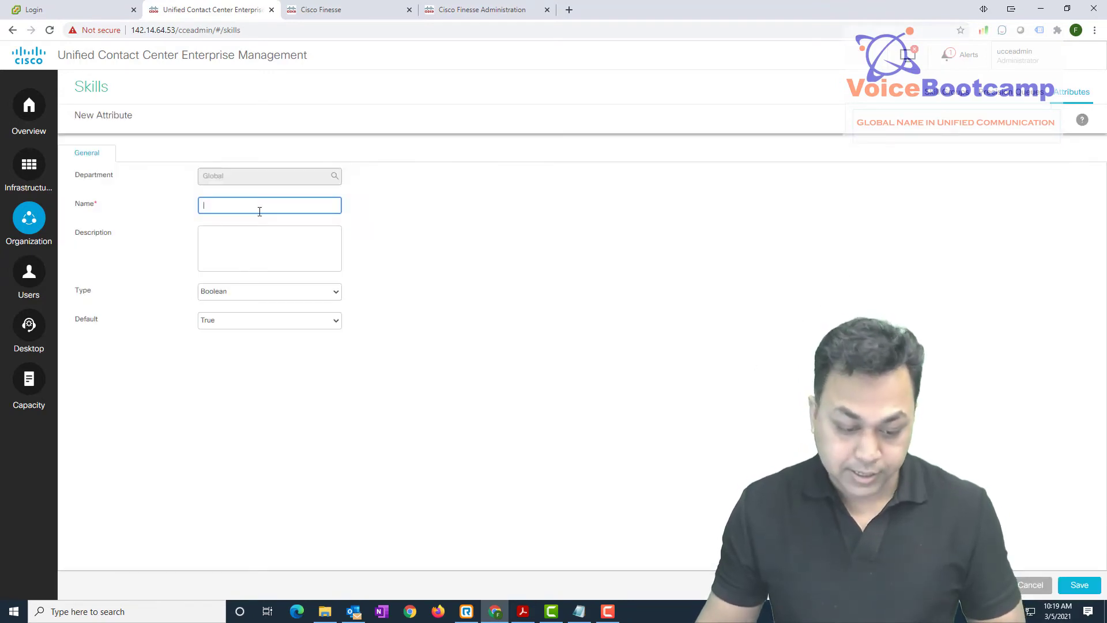
{"action": "type", "text": "Location"}
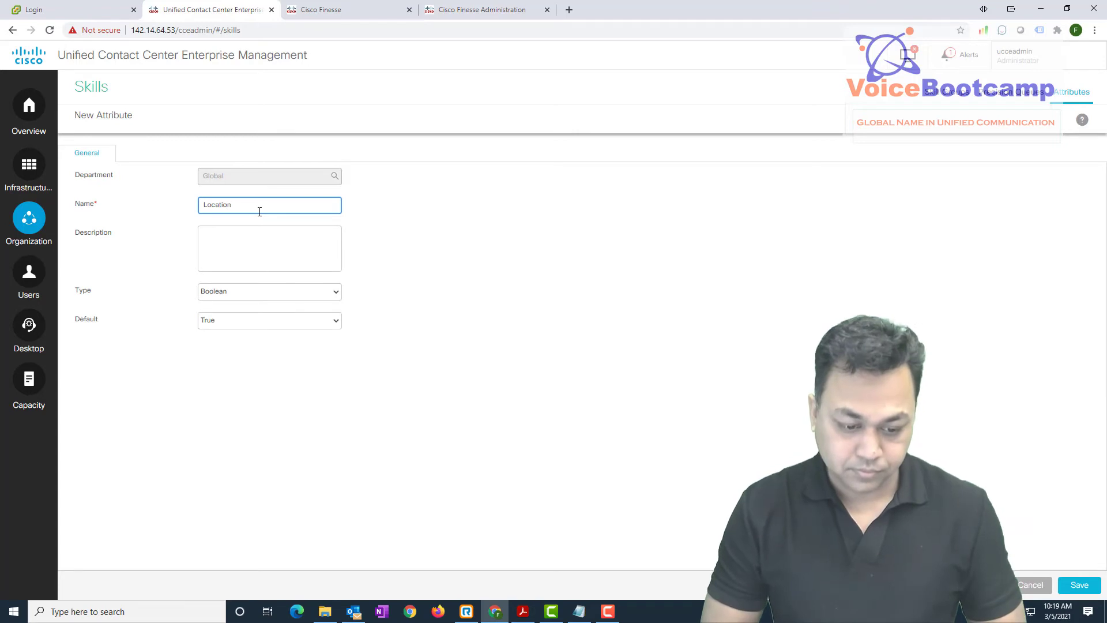
{"action": "left_click", "coordinate": [242, 290]}
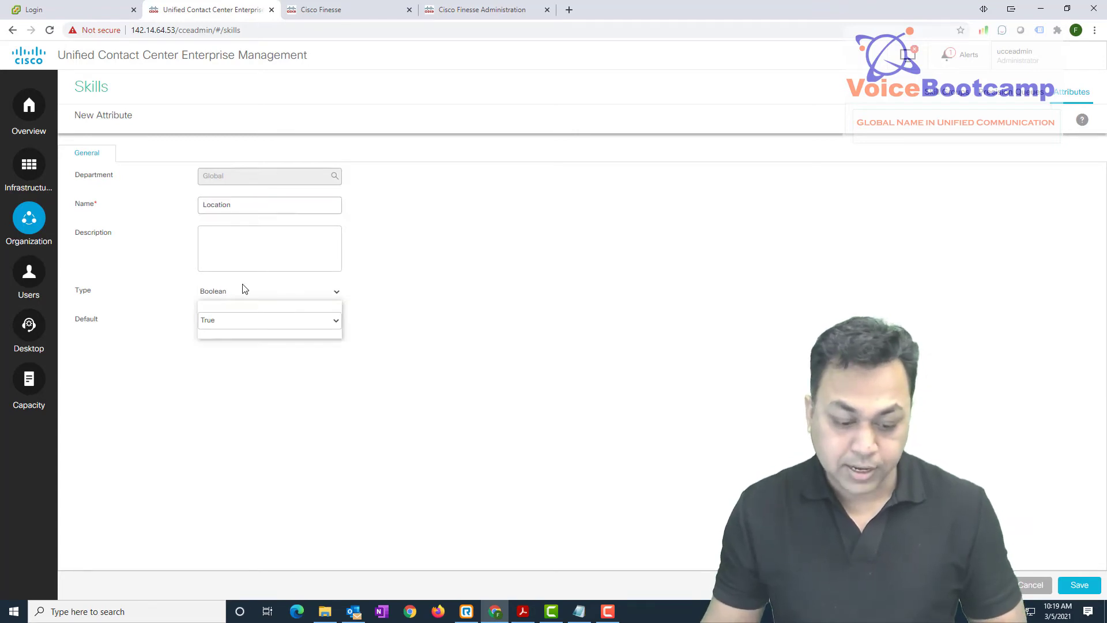
{"action": "left_click", "coordinate": [241, 289]}
{"action": "left_click", "coordinate": [265, 227]}
{"action": "left_click", "coordinate": [267, 205]}
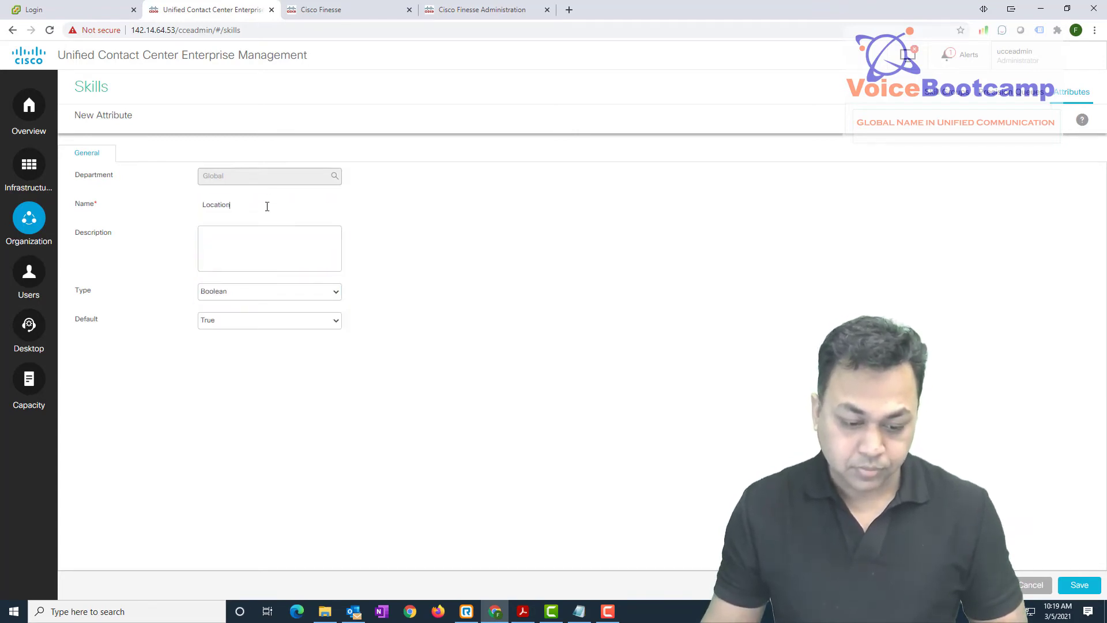
{"action": "key", "text": "ctrl+a"}
{"action": "type", "text": "I"}
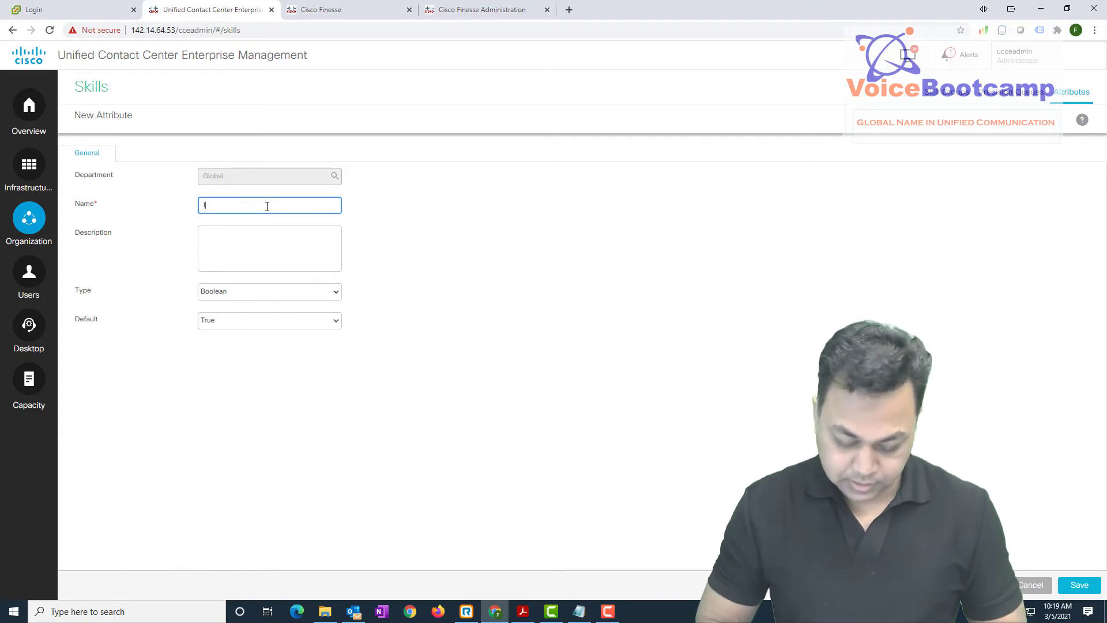
{"action": "type", "text": "sLocatedInToronto"}
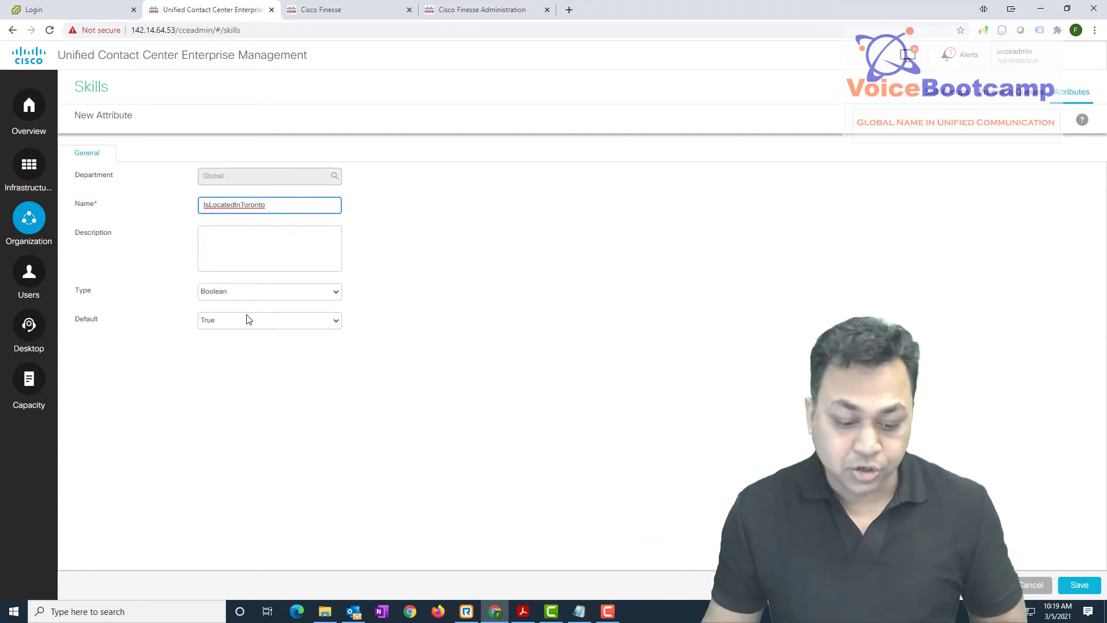
{"action": "left_click", "coordinate": [1079, 585]}
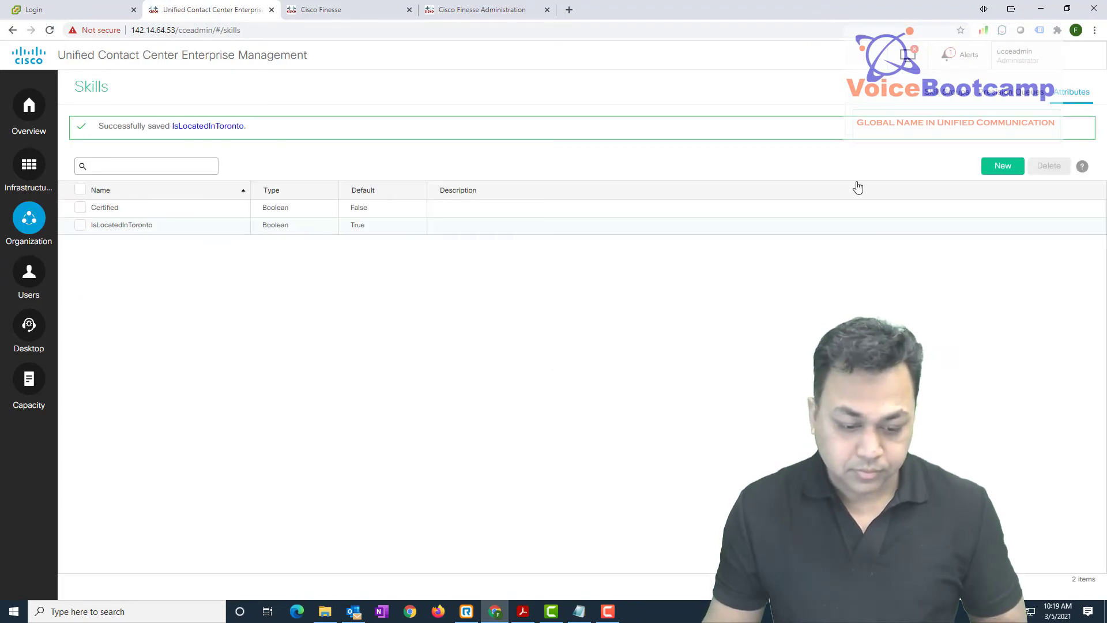
Step: Start a new attribute named 'Language' with type Proficiency
{"action": "left_click", "coordinate": [1013, 174]}
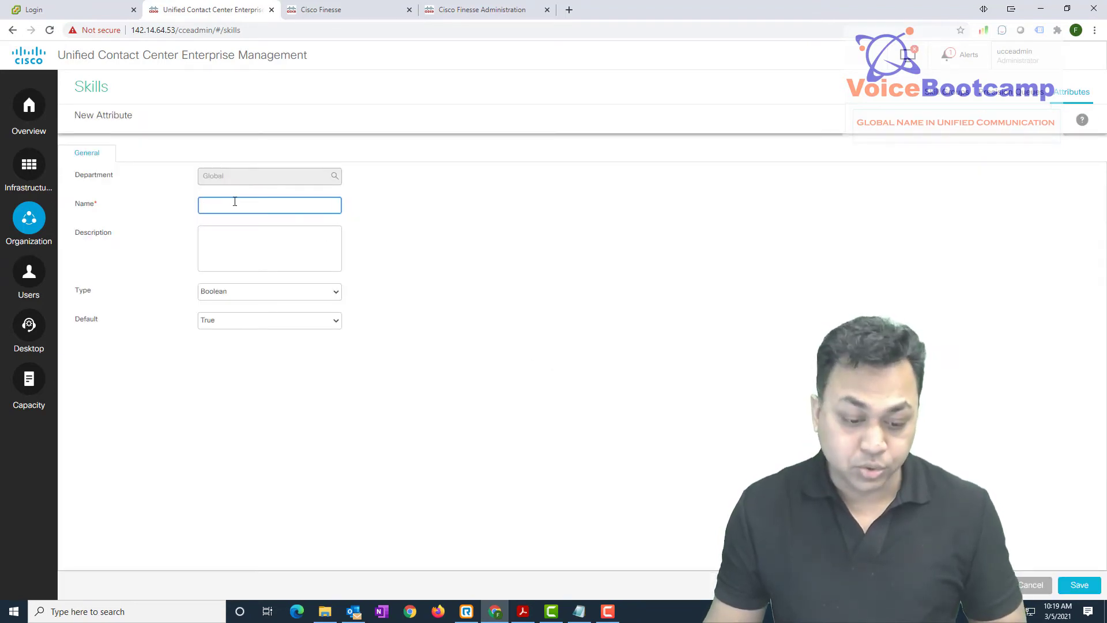
{"action": "type", "text": "Language"}
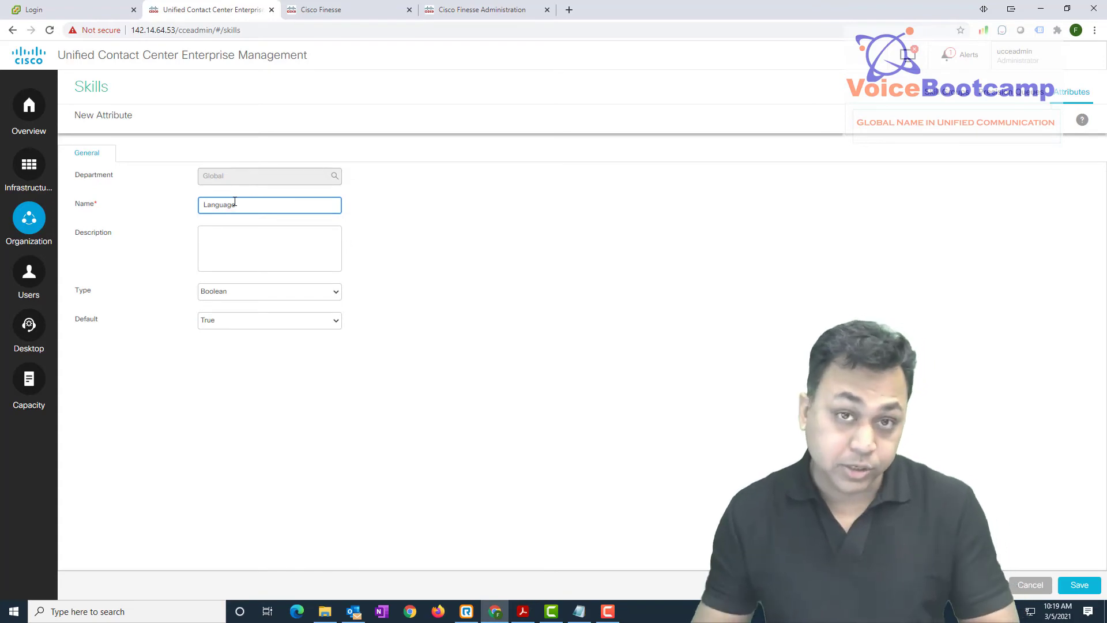
{"action": "left_click", "coordinate": [250, 292]}
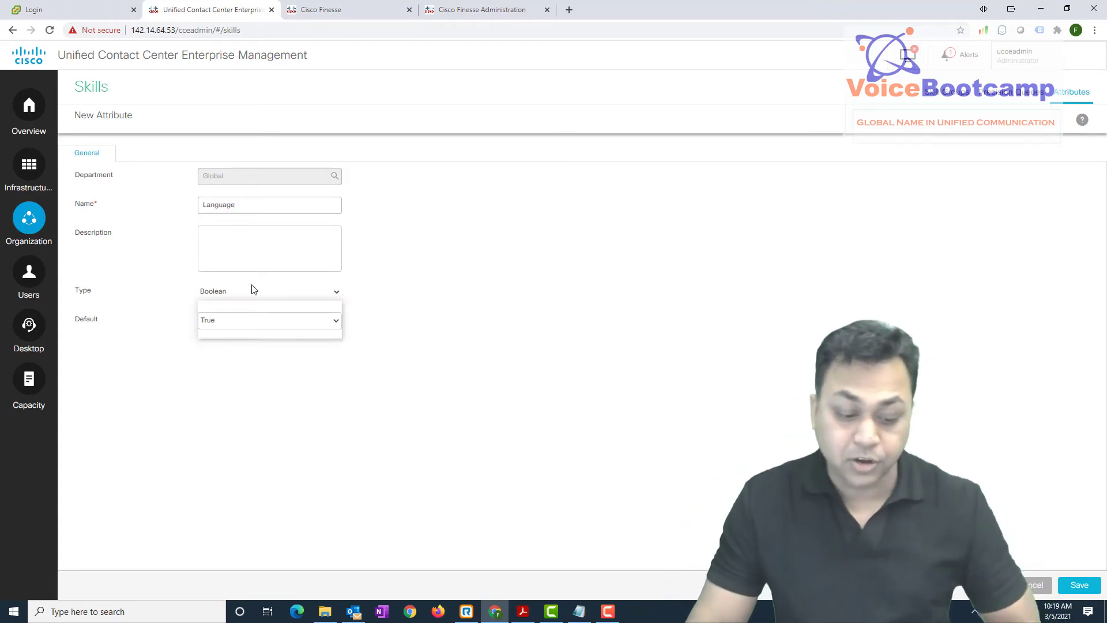
{"action": "left_click", "coordinate": [253, 325]}
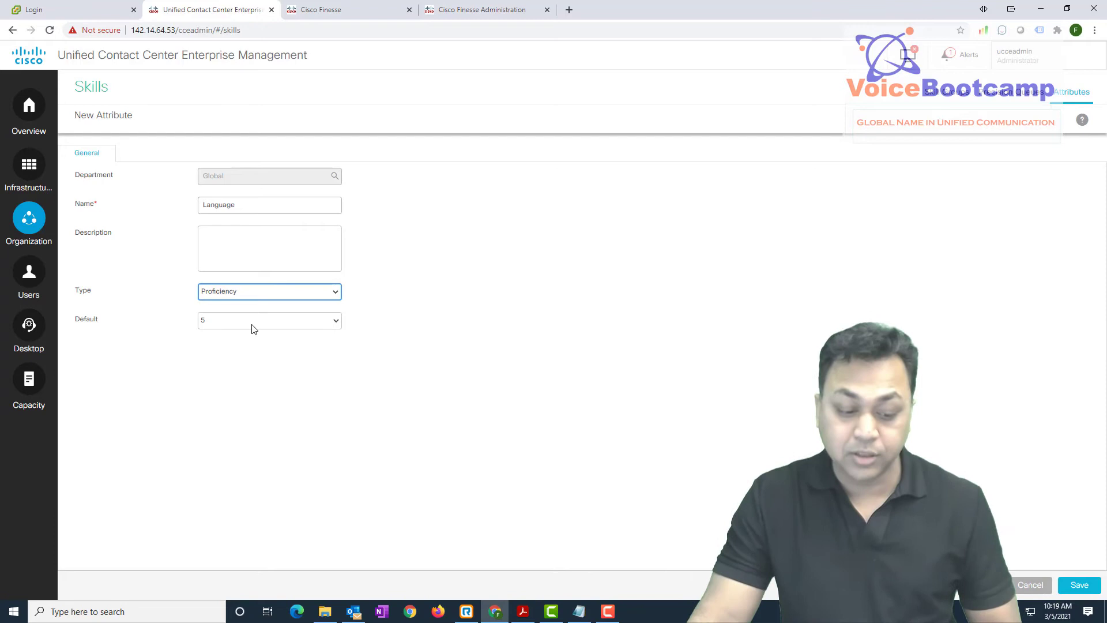
Step: Set Language's default proficiency to 8, save it, and return to the Overview page
{"action": "left_click", "coordinate": [252, 323]}
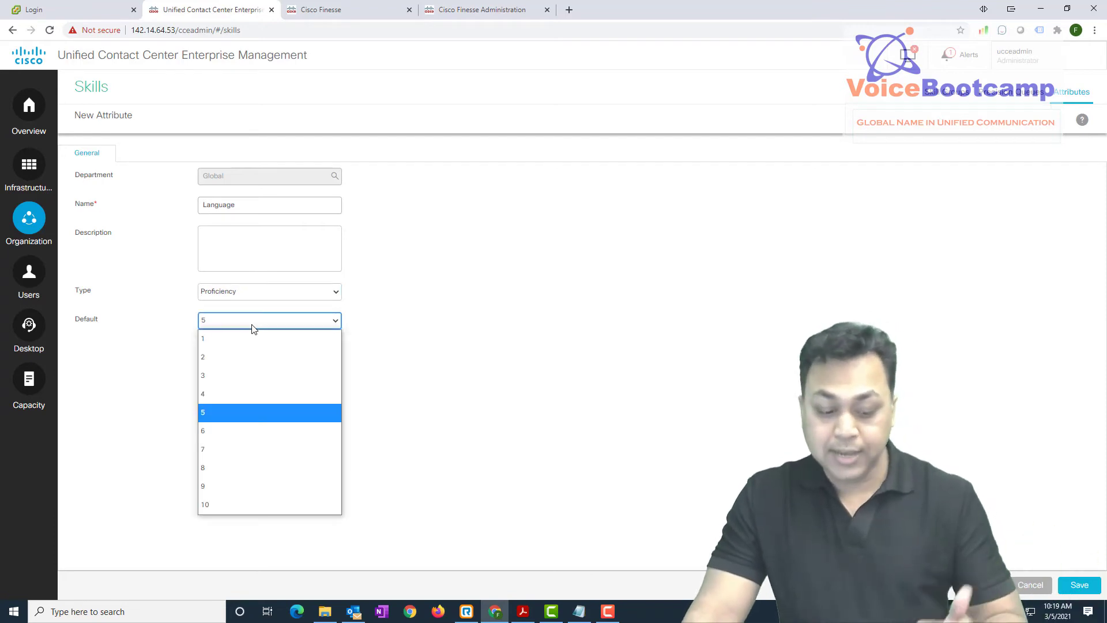
{"action": "left_click", "coordinate": [677, 377]}
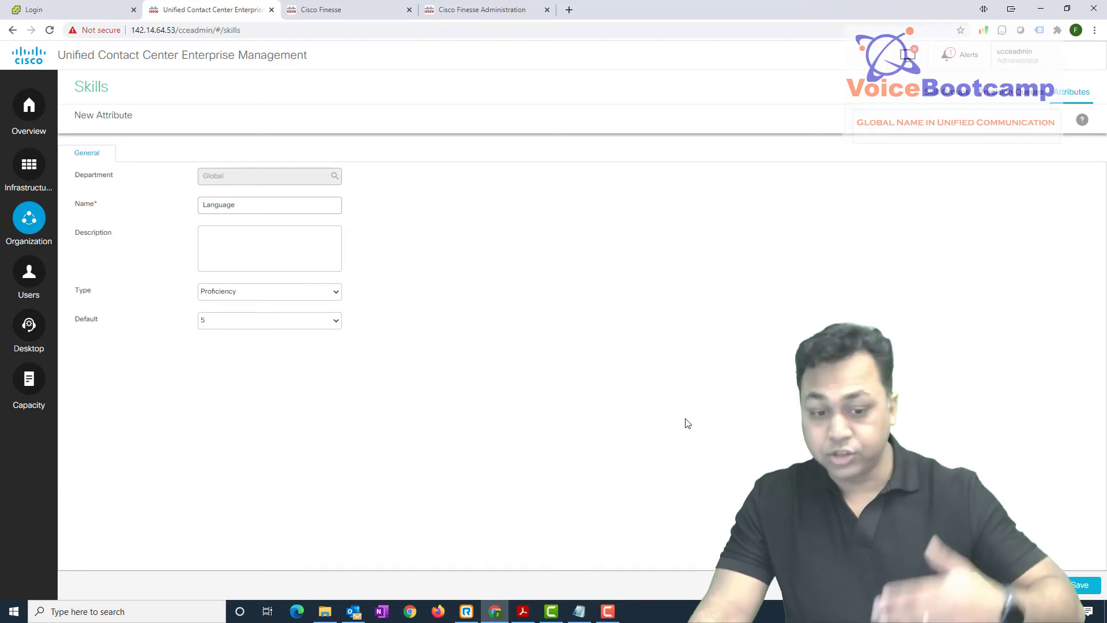
{"action": "left_click", "coordinate": [244, 325]}
{"action": "left_click", "coordinate": [258, 486]}
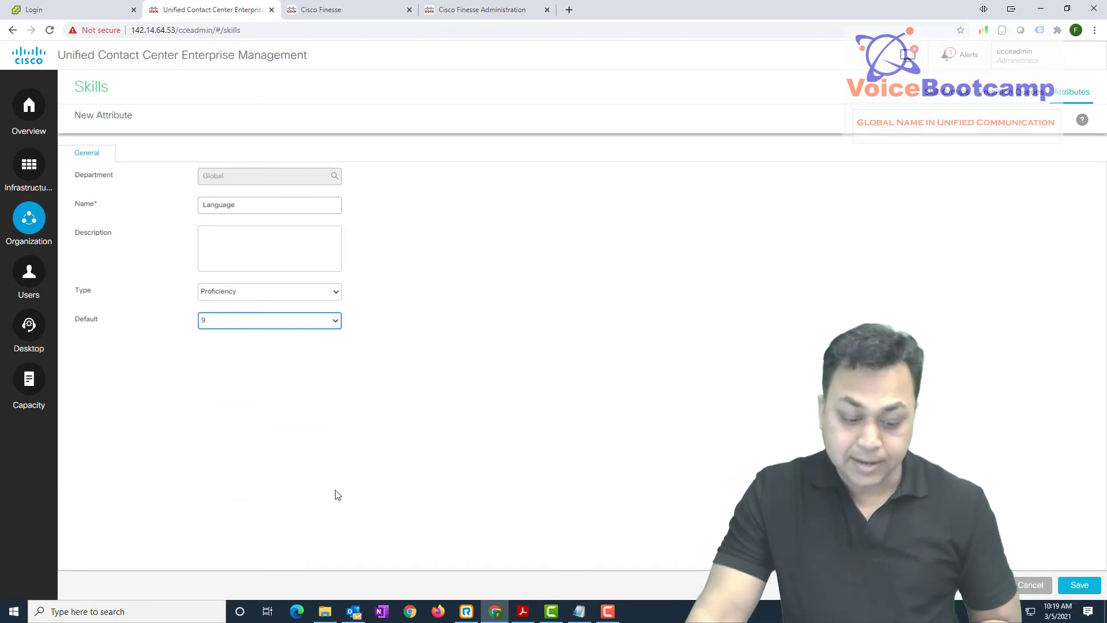
{"action": "left_click", "coordinate": [236, 320]}
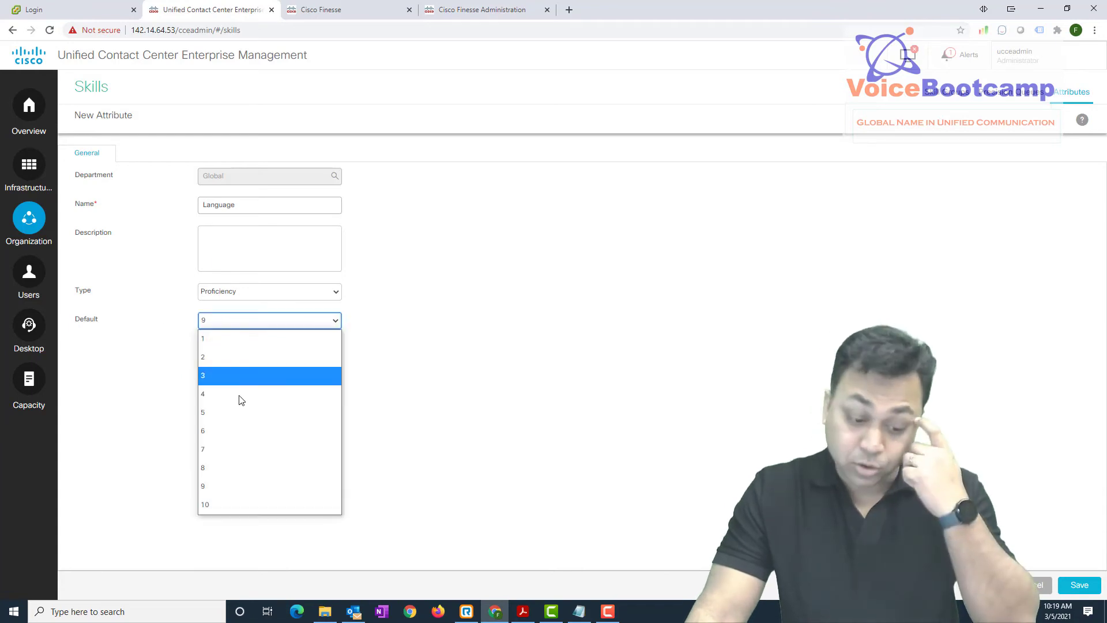
{"action": "left_click", "coordinate": [231, 468]}
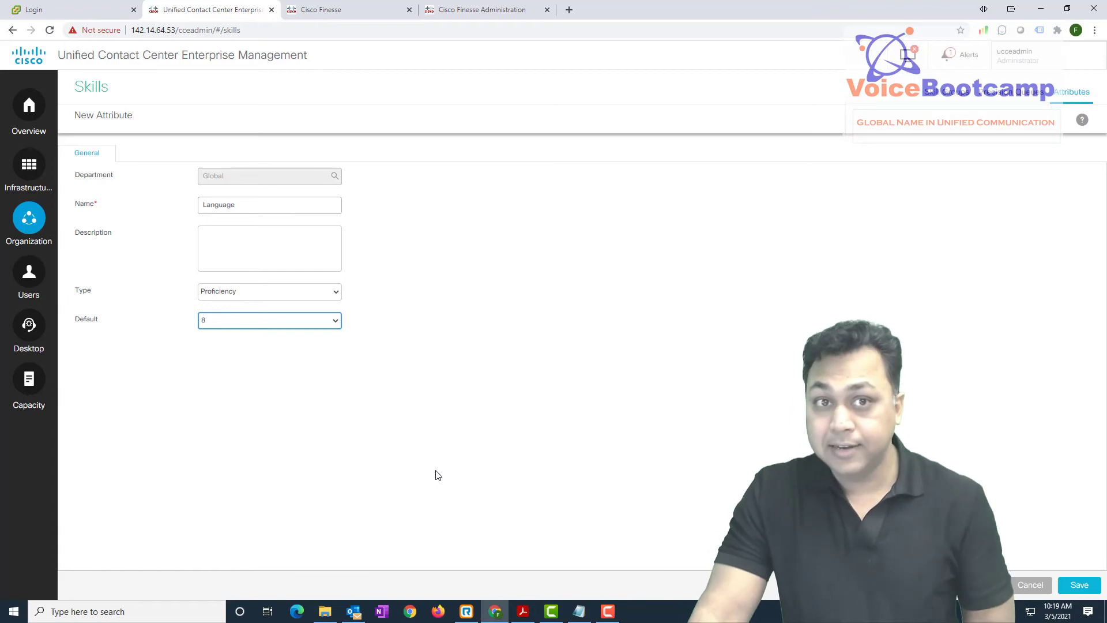
{"action": "left_click", "coordinate": [1074, 593]}
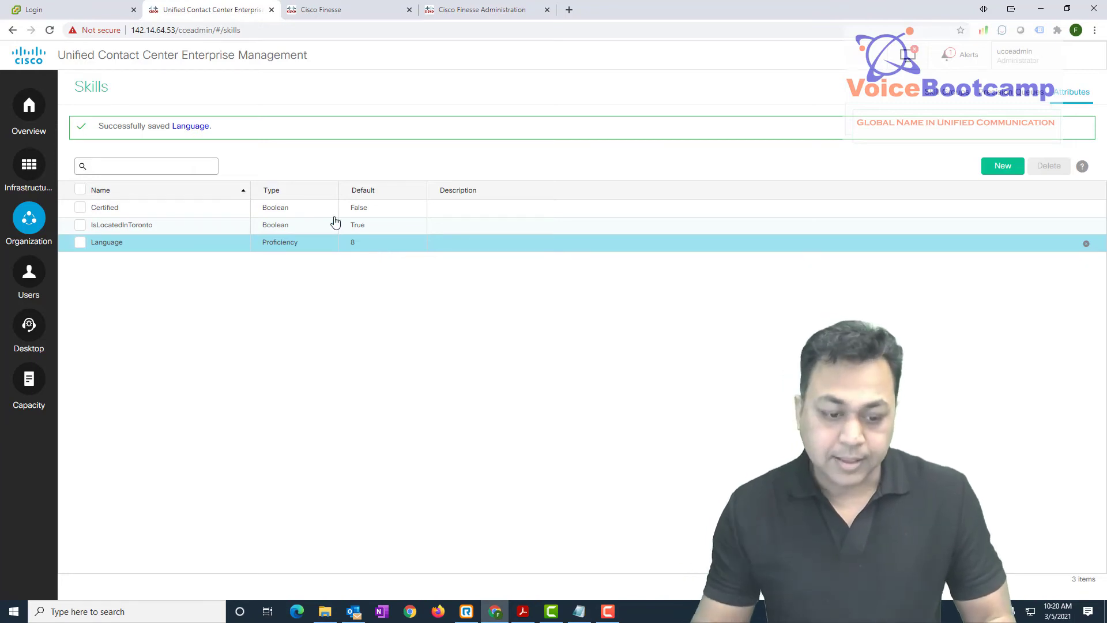
{"action": "left_click", "coordinate": [29, 105]}
Step: Open agent1 from the Agents list and bring up its attribute picker
{"action": "left_click", "coordinate": [514, 201]}
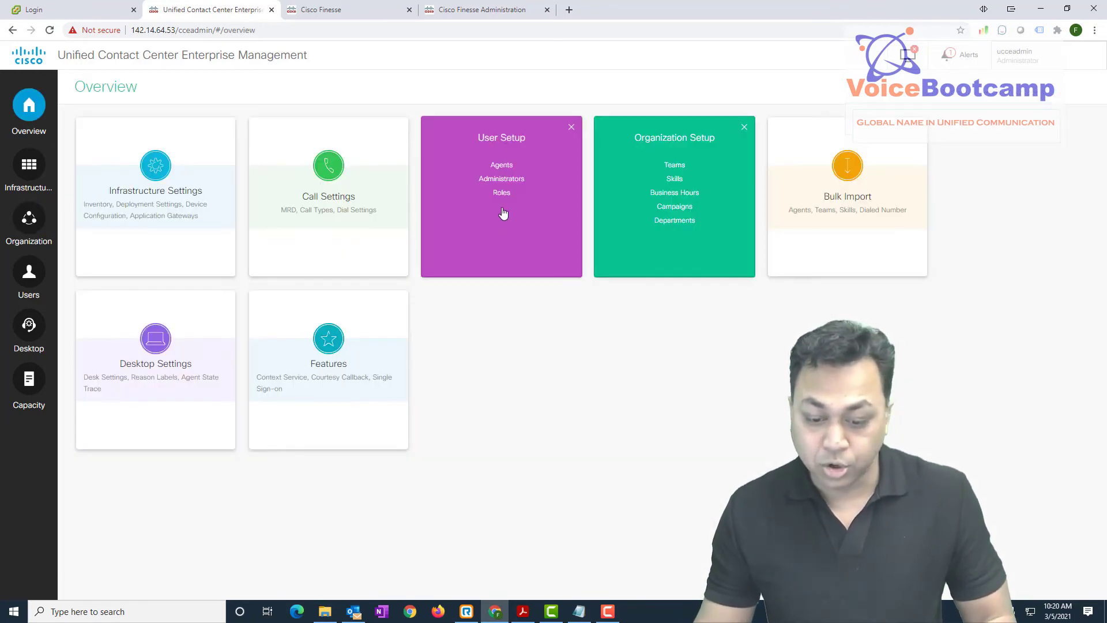
{"action": "left_click", "coordinate": [503, 166]}
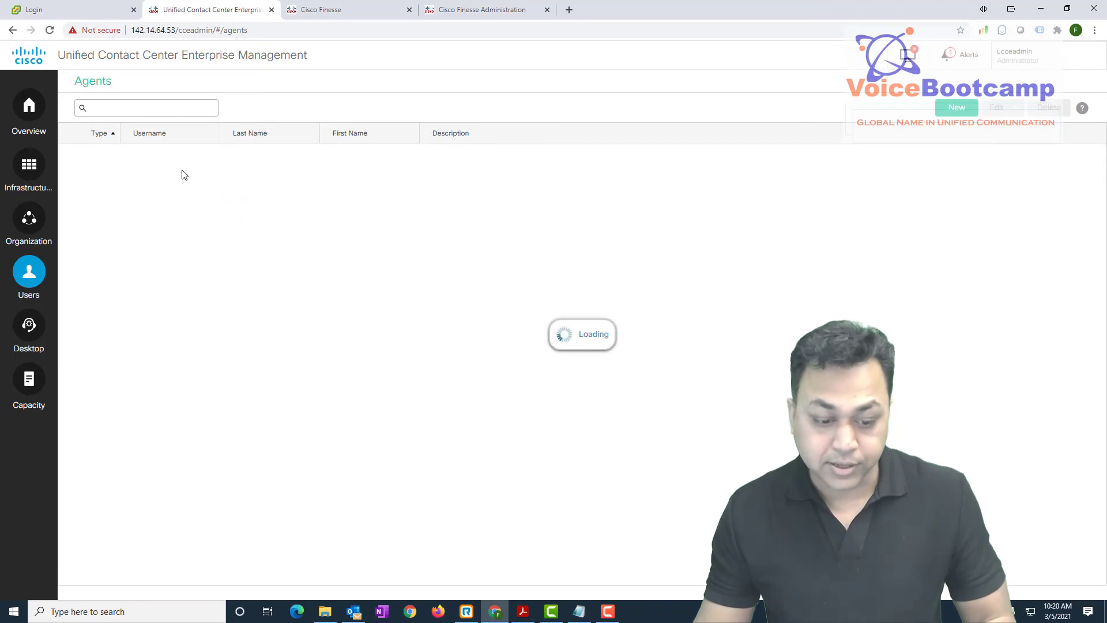
{"action": "left_click", "coordinate": [154, 155]}
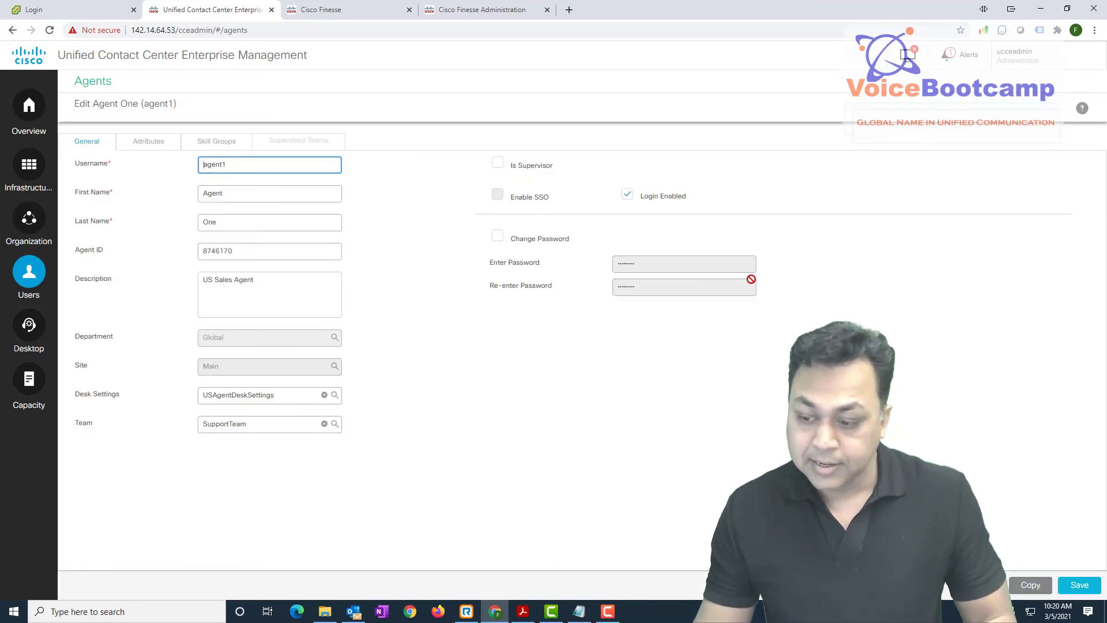
{"action": "left_click", "coordinate": [138, 141]}
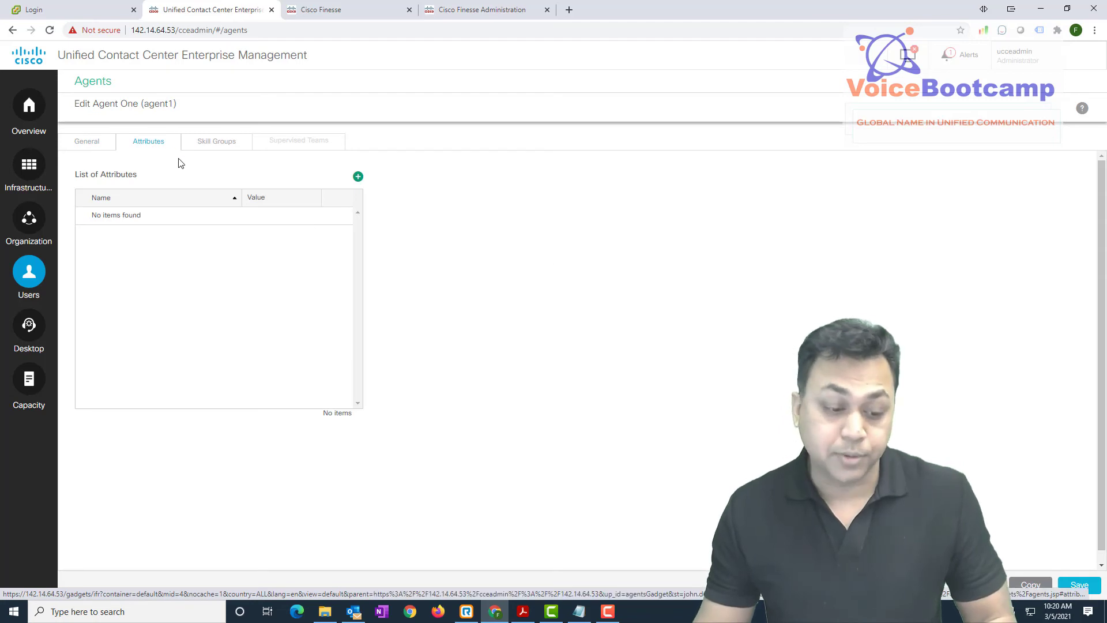
{"action": "left_click", "coordinate": [359, 176]}
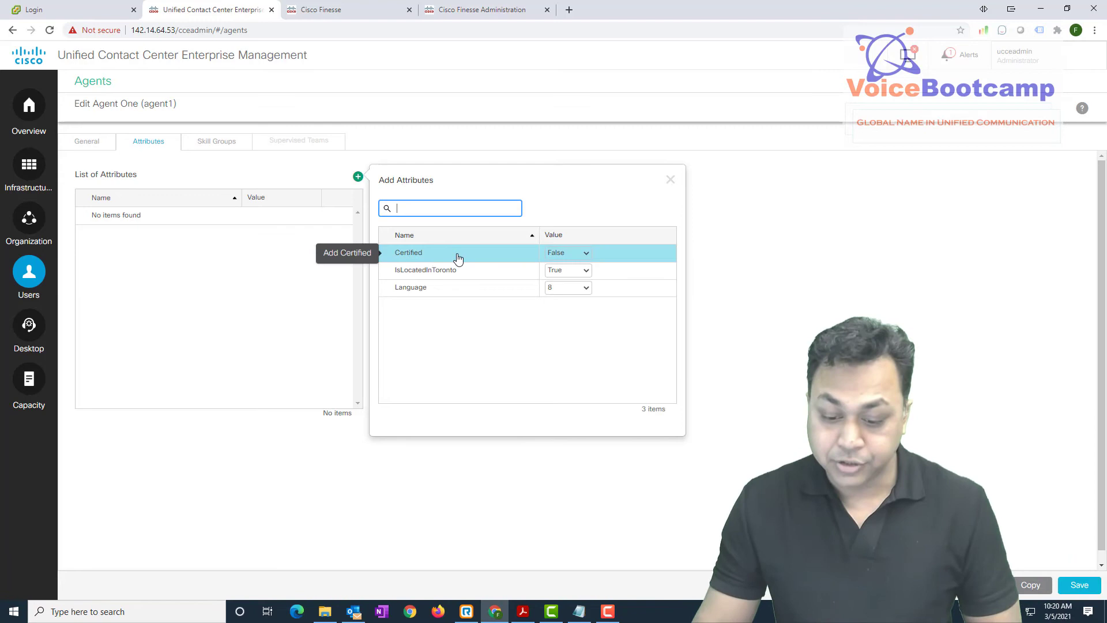
Step: Assign agent1 Certified = True and Language = 10
{"action": "left_click", "coordinate": [459, 256]}
{"action": "left_click", "coordinate": [576, 255]}
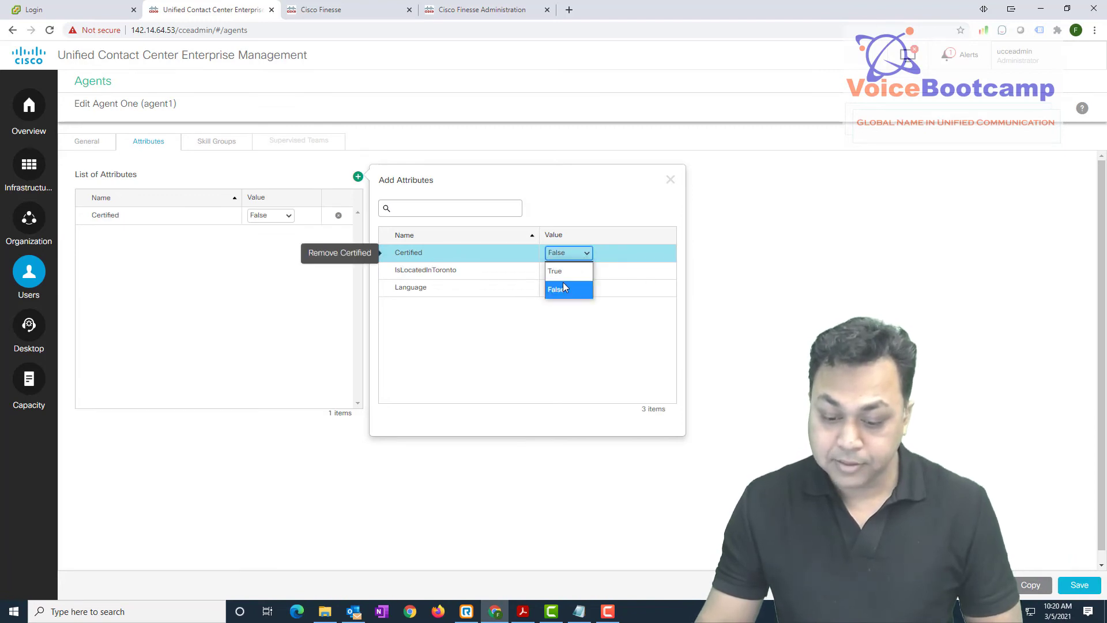
{"action": "left_click", "coordinate": [565, 271]}
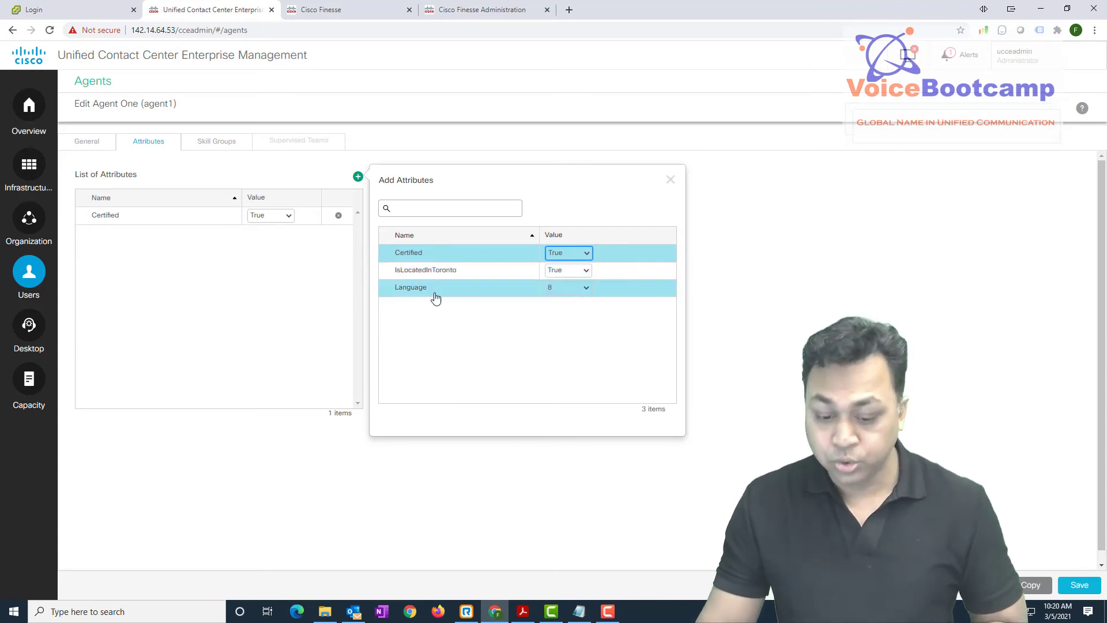
{"action": "left_click", "coordinate": [561, 288]}
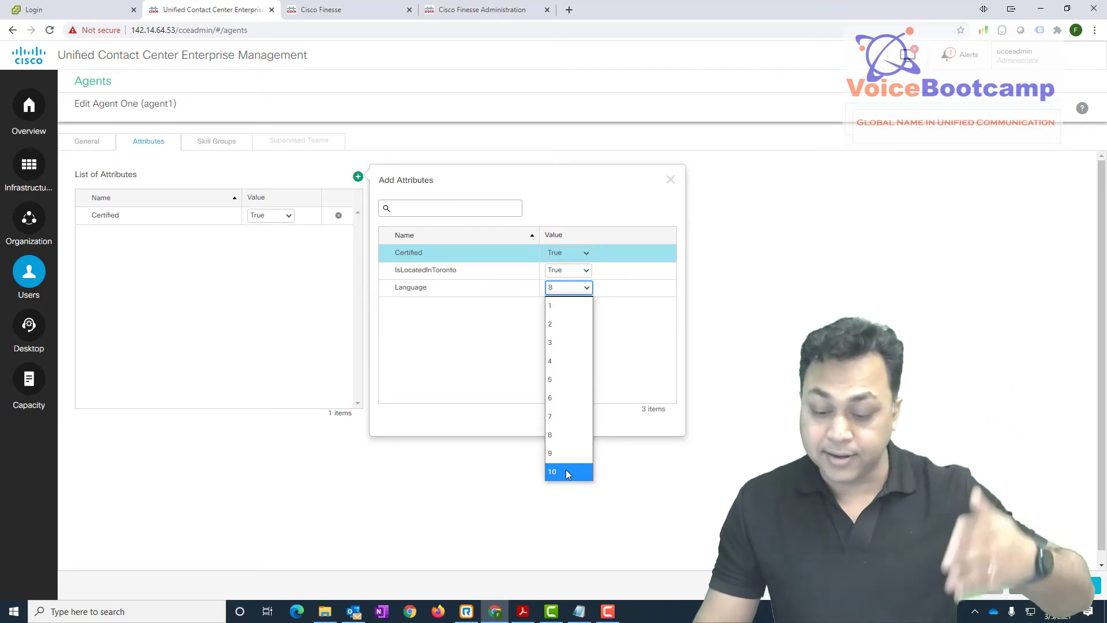
{"action": "left_click", "coordinate": [566, 472]}
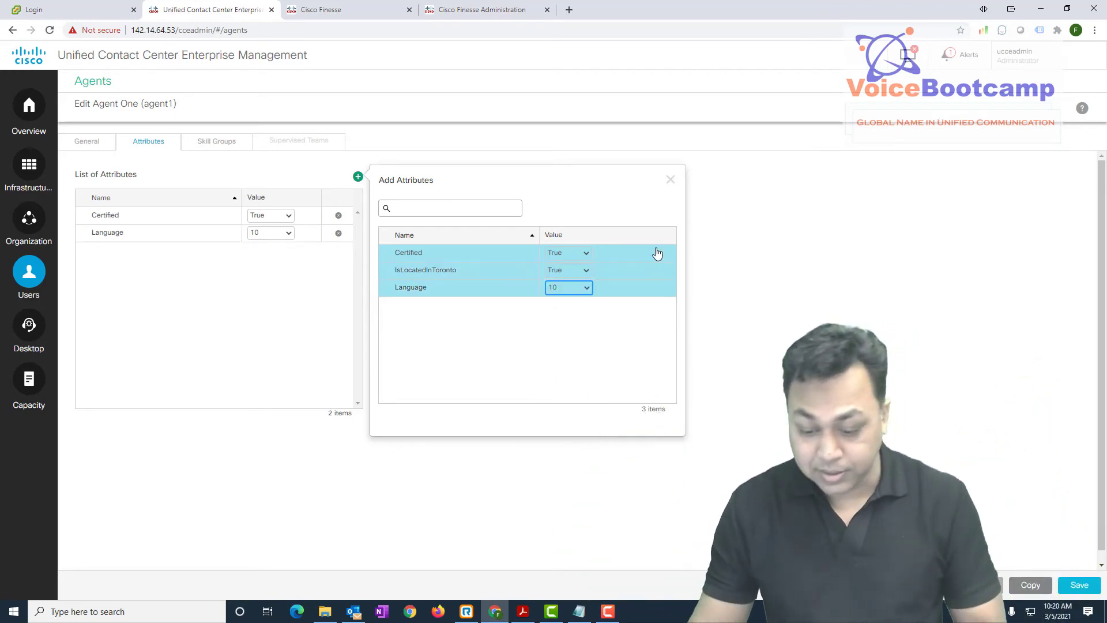
{"action": "left_click", "coordinate": [670, 179]}
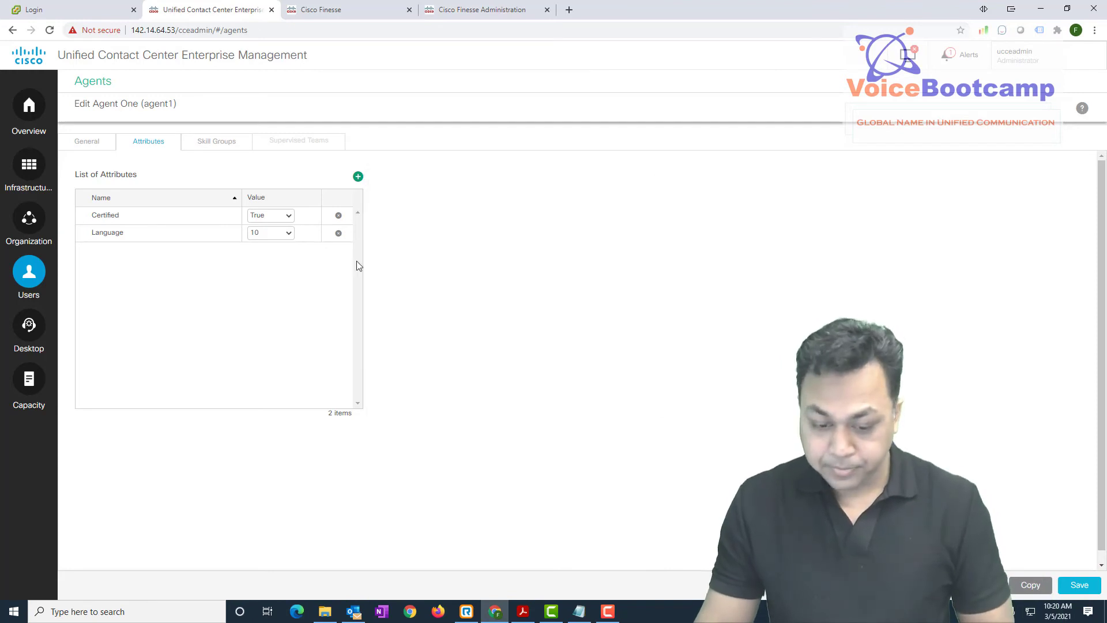
Step: Add IsLocatedInToronto = True to agent1 and save the agent
{"action": "left_click", "coordinate": [358, 176]}
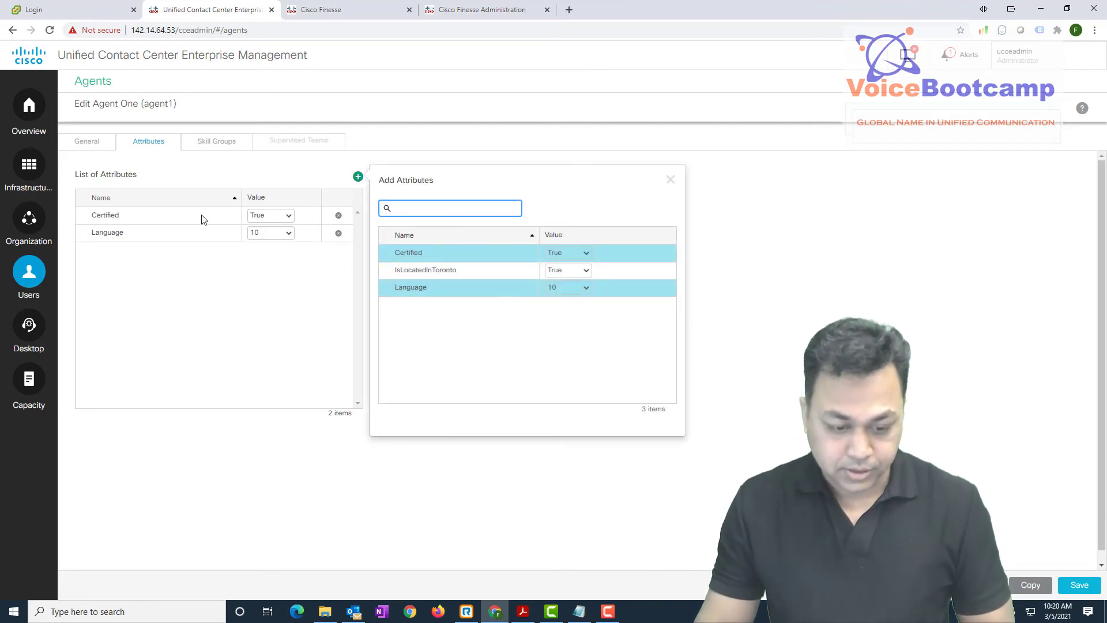
{"action": "left_click", "coordinate": [558, 278]}
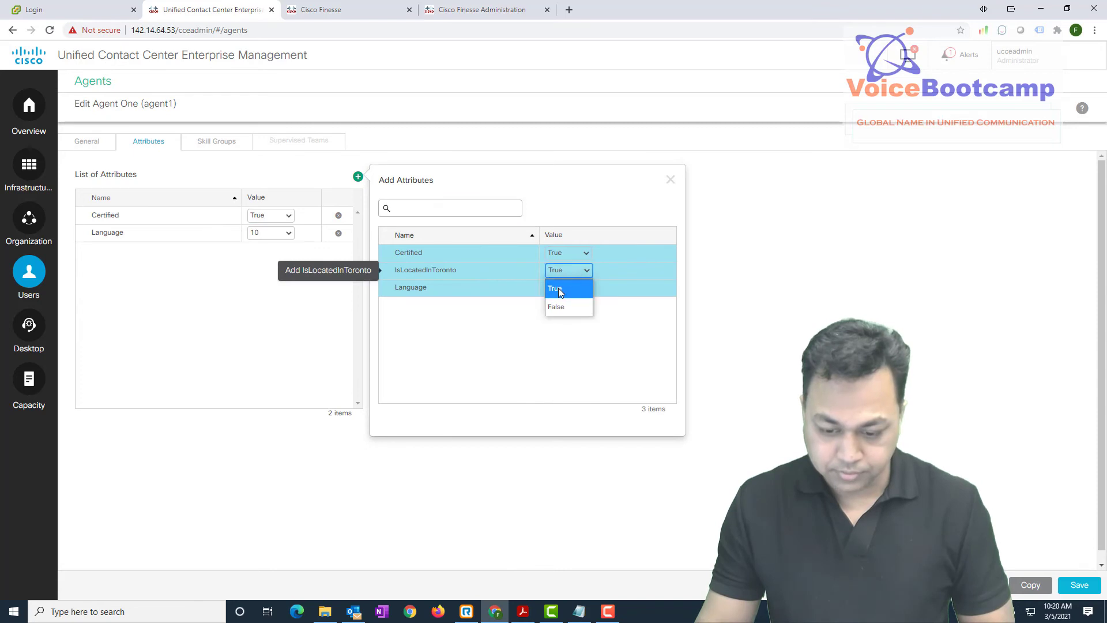
{"action": "left_click", "coordinate": [553, 288]}
{"action": "left_click", "coordinate": [531, 279]}
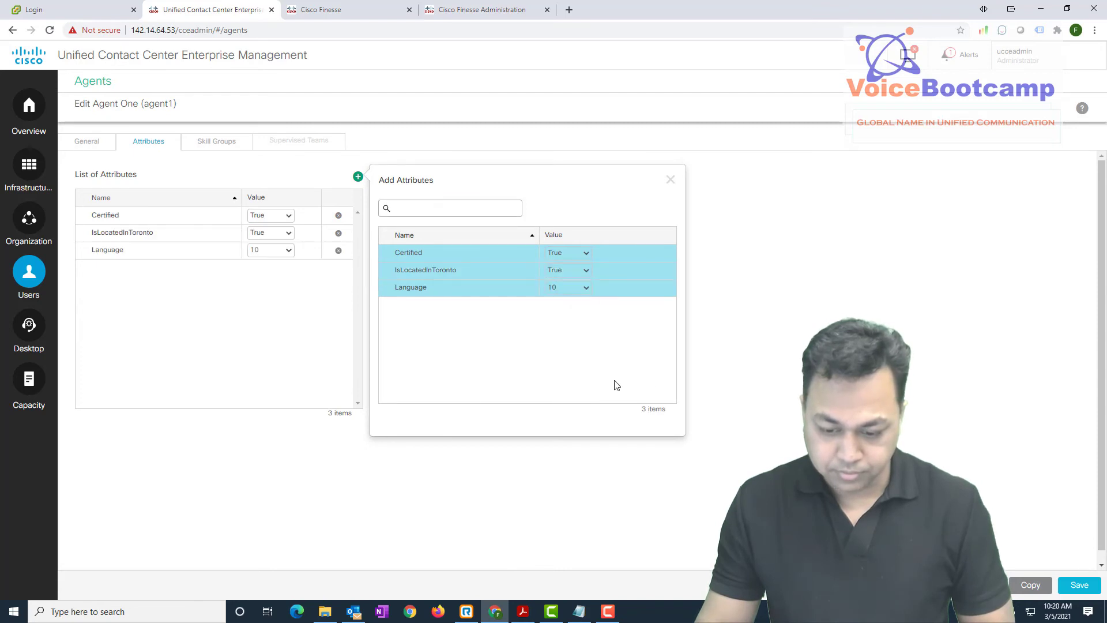
{"action": "left_click", "coordinate": [670, 179]}
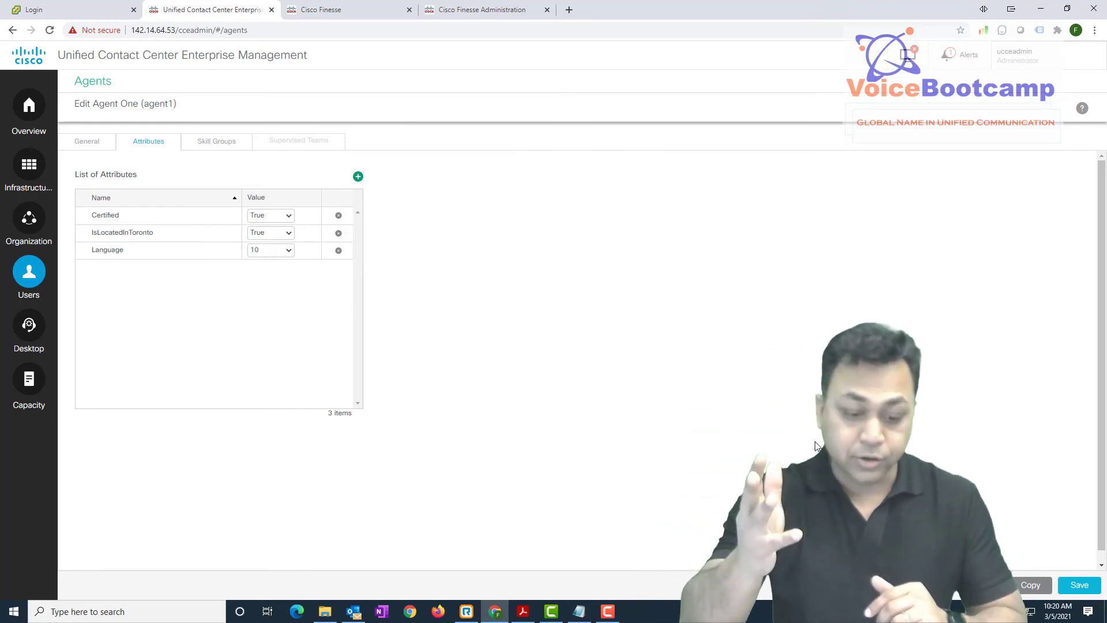
{"action": "left_click", "coordinate": [1080, 587]}
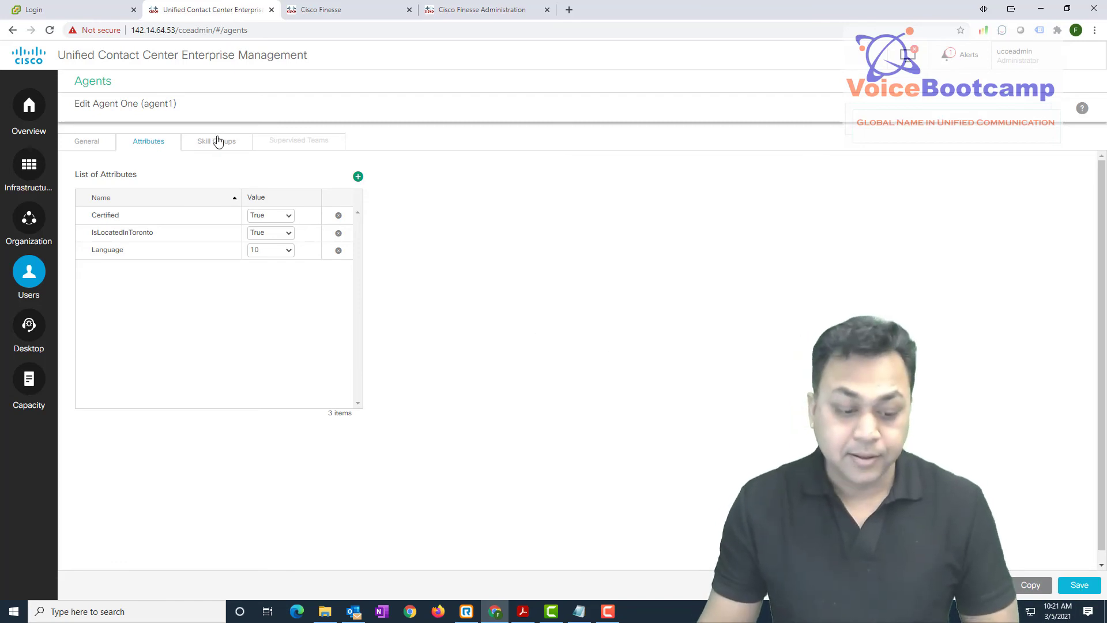
Step: Give agent2 Language 7, add Certified and IsLocatedInToronto, and save the agent
{"action": "left_click", "coordinate": [156, 215]}
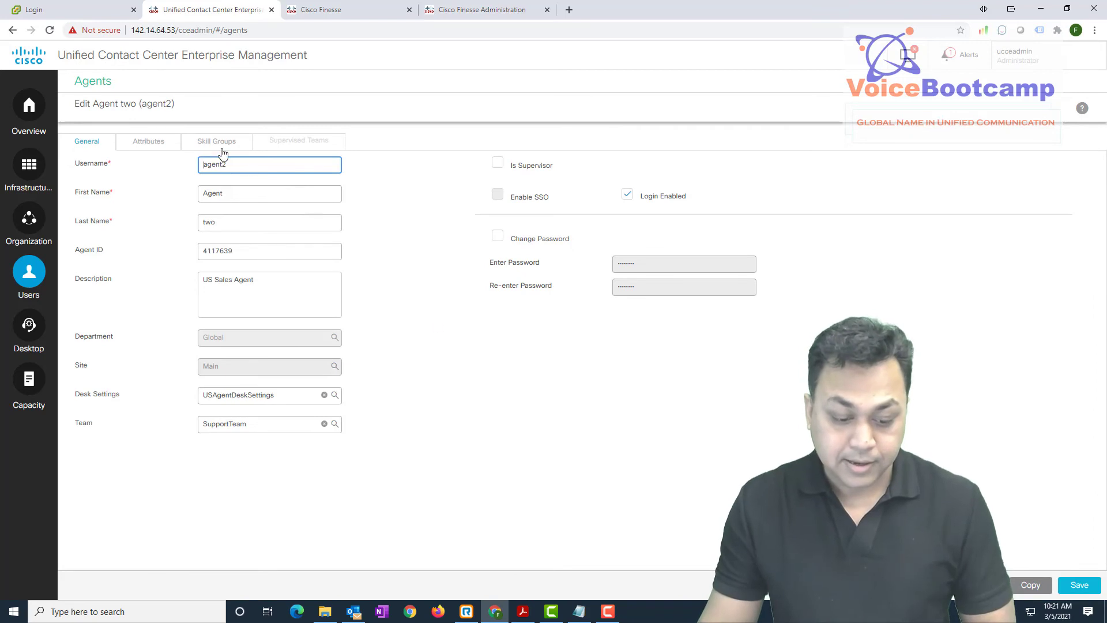
{"action": "left_click", "coordinate": [149, 144]}
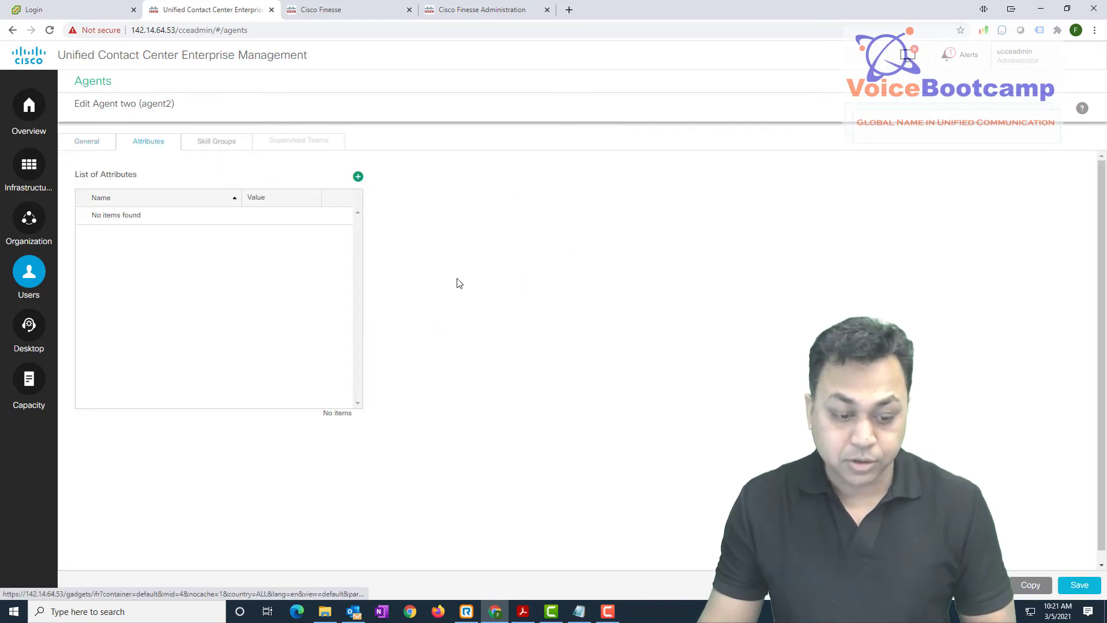
{"action": "left_click", "coordinate": [358, 177]}
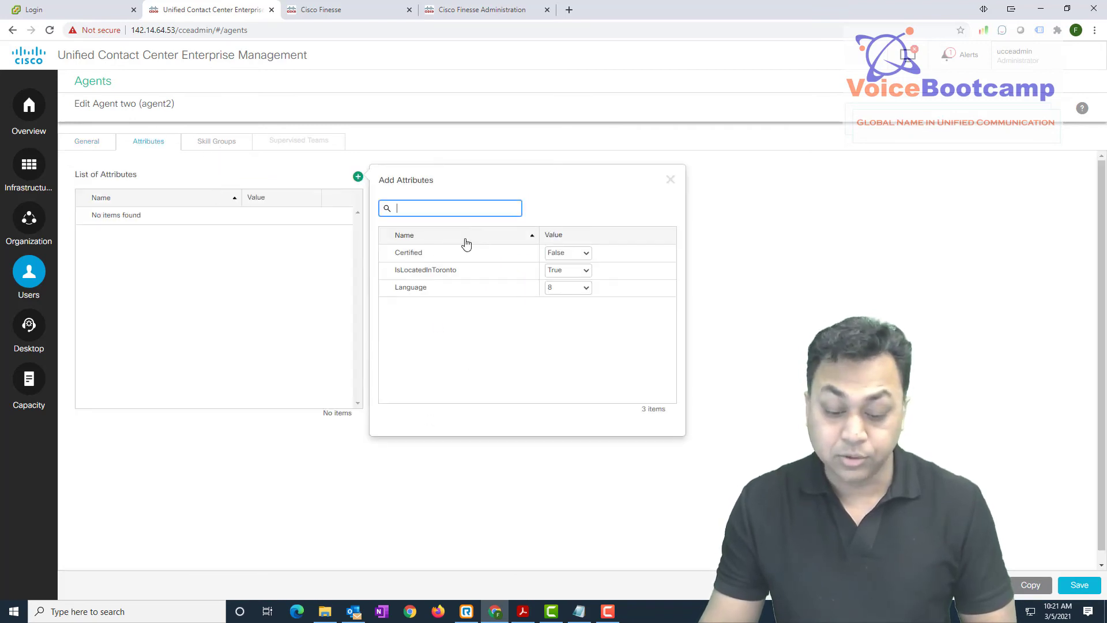
{"action": "left_click", "coordinate": [580, 294]}
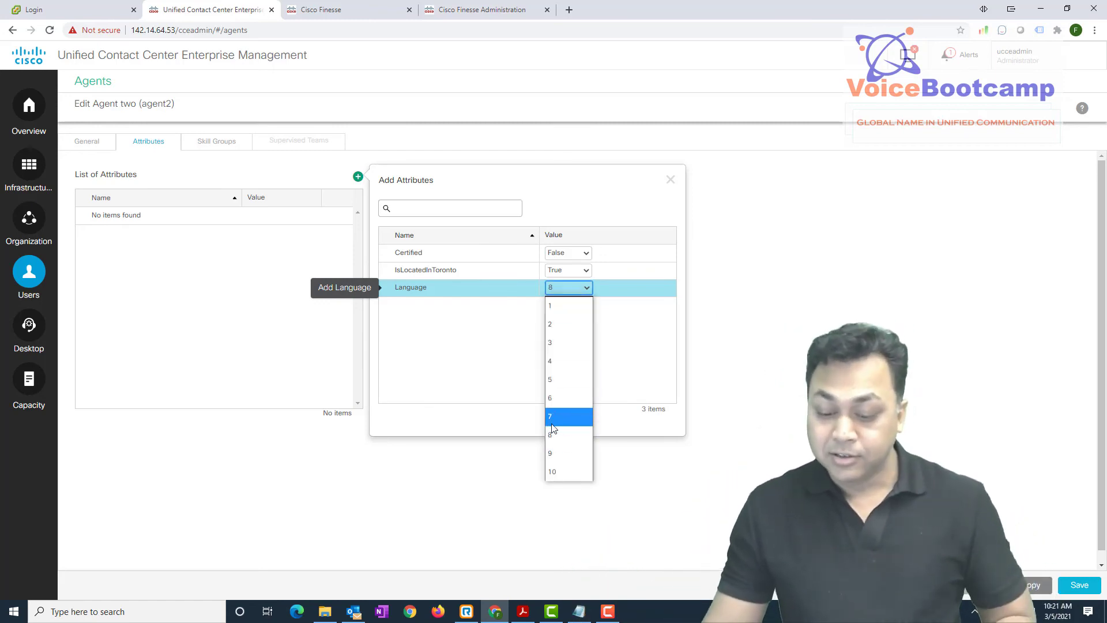
{"action": "left_click", "coordinate": [568, 416]}
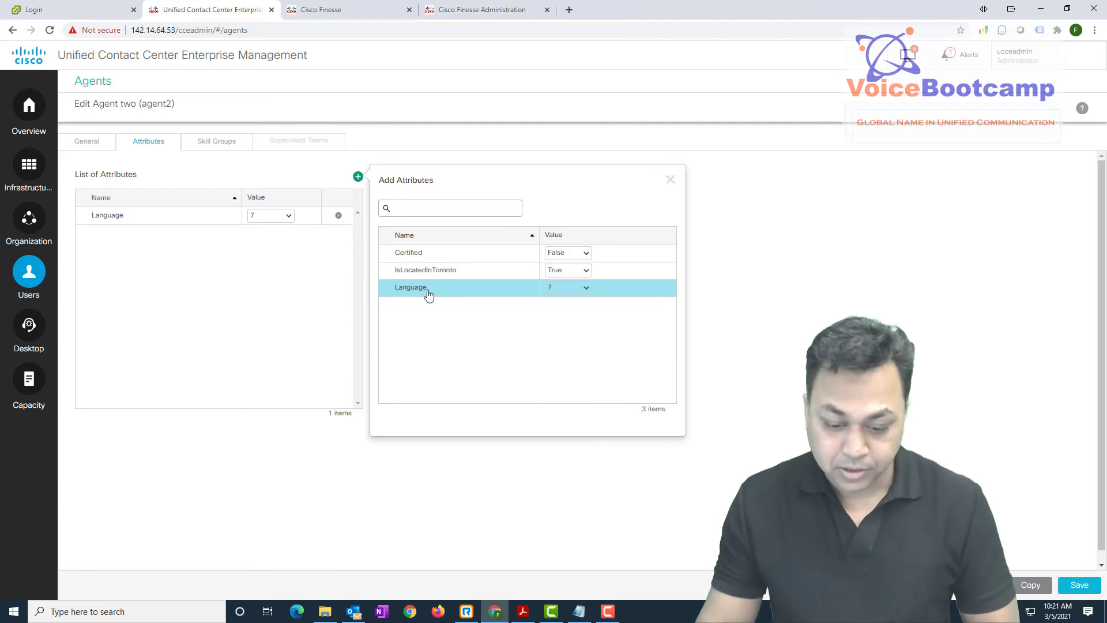
{"action": "left_click_drag", "start_coordinate": [427, 294], "coordinate": [428, 255]}
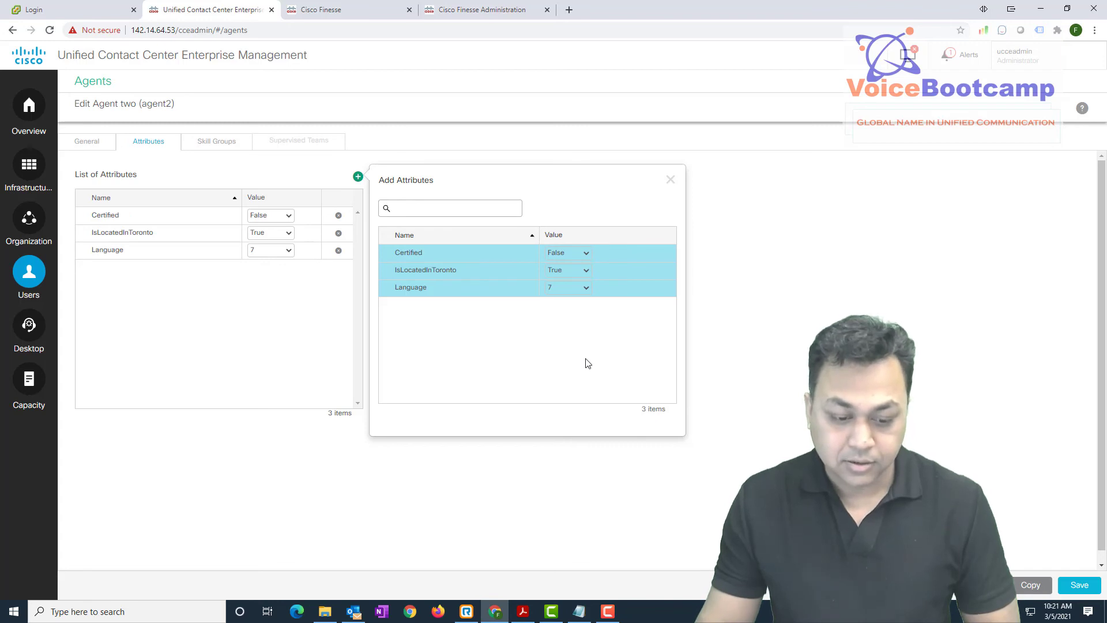
{"action": "left_click", "coordinate": [670, 180]}
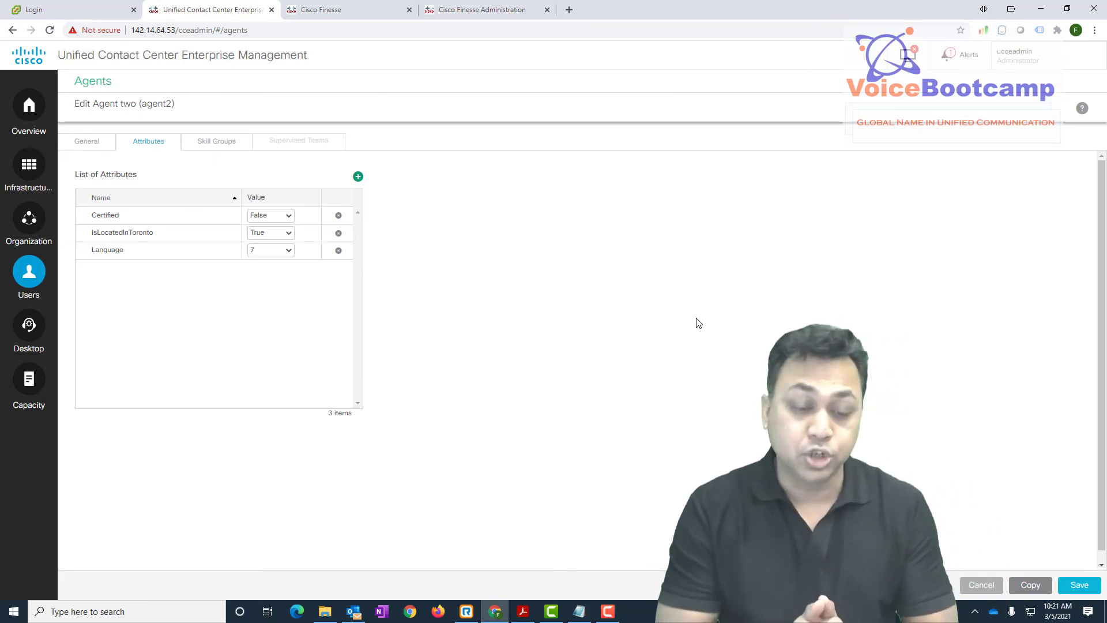
{"action": "left_click", "coordinate": [1086, 591]}
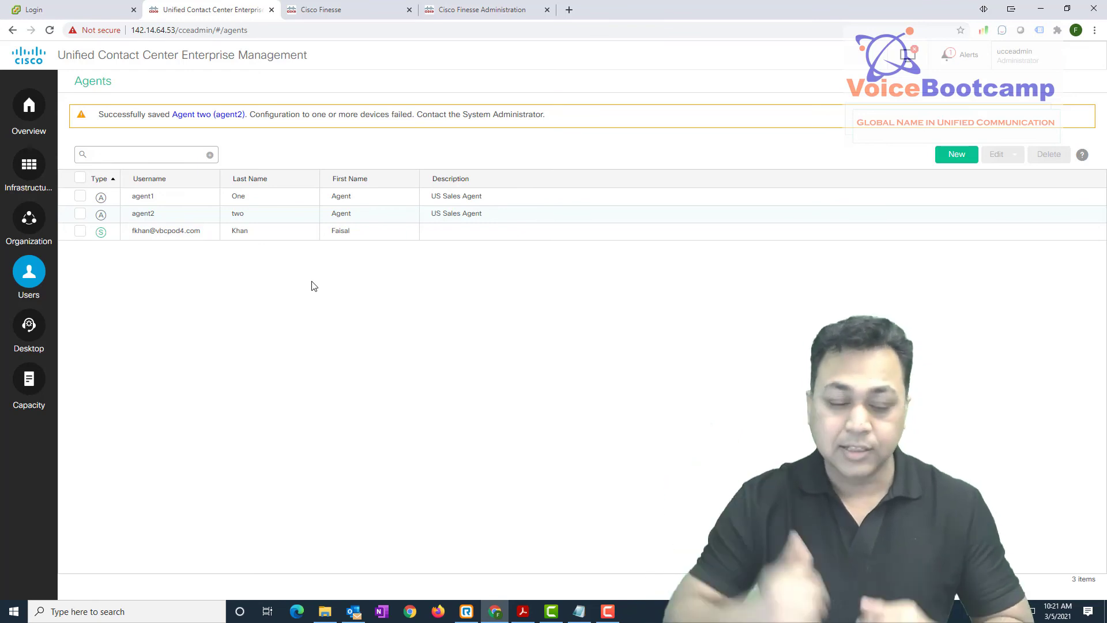
Step: Reopen agent2's Attributes tab to verify Certified False, IsLocatedInToronto True, Language 7
{"action": "left_click", "coordinate": [173, 216]}
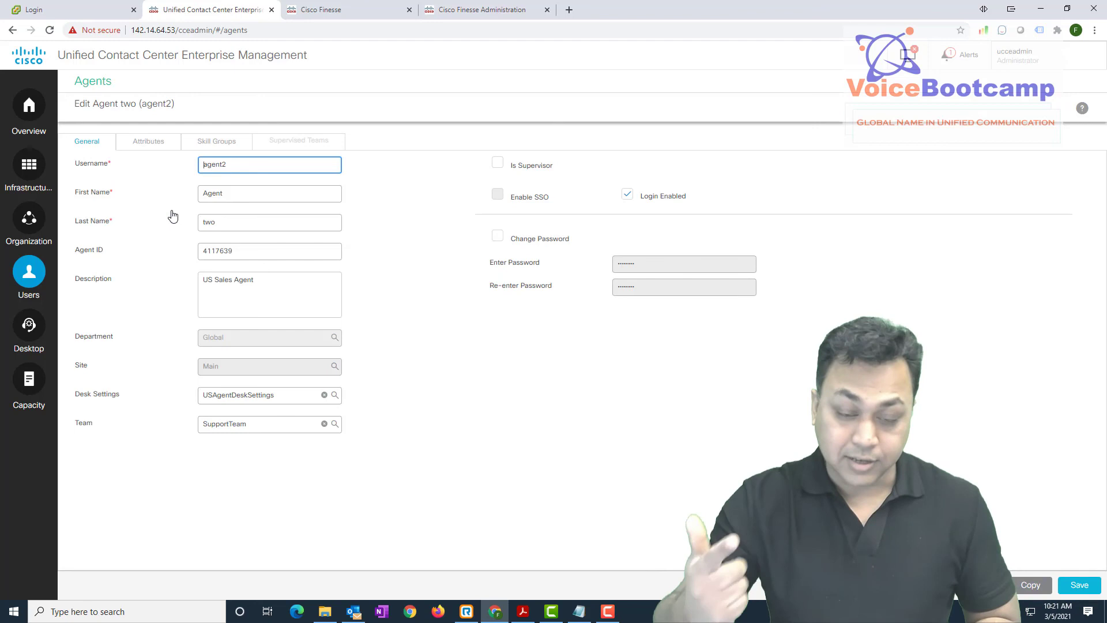
{"action": "left_click", "coordinate": [159, 147]}
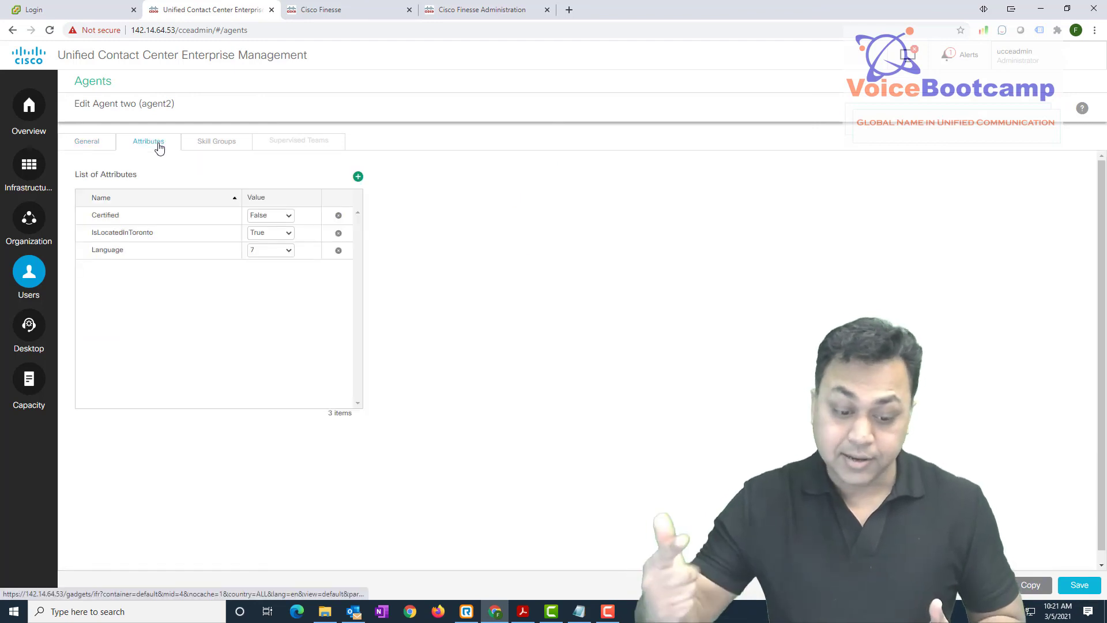